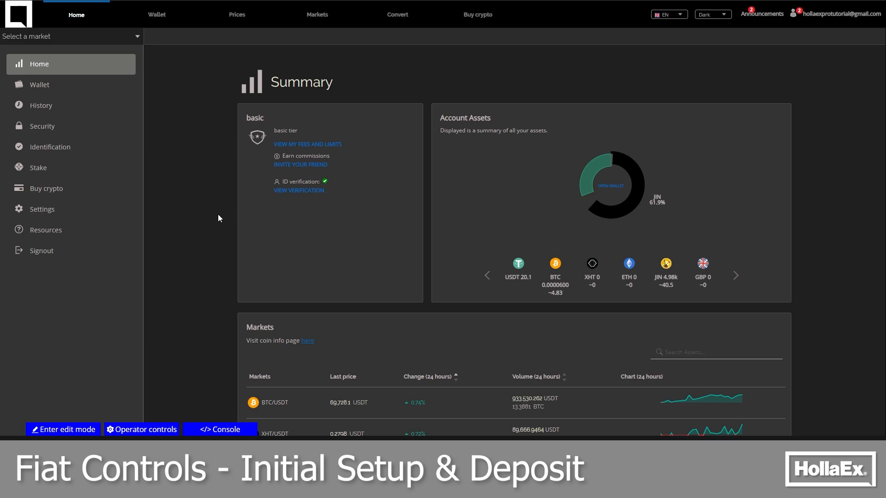
Open the operator controls and check that Fiat Controls is enabled among the exchange's general features
click(163, 431)
click(40, 125)
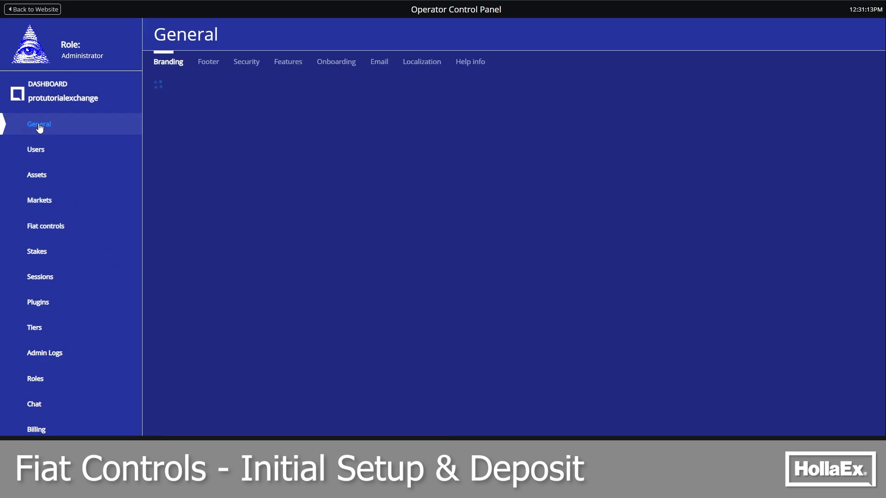
click(289, 62)
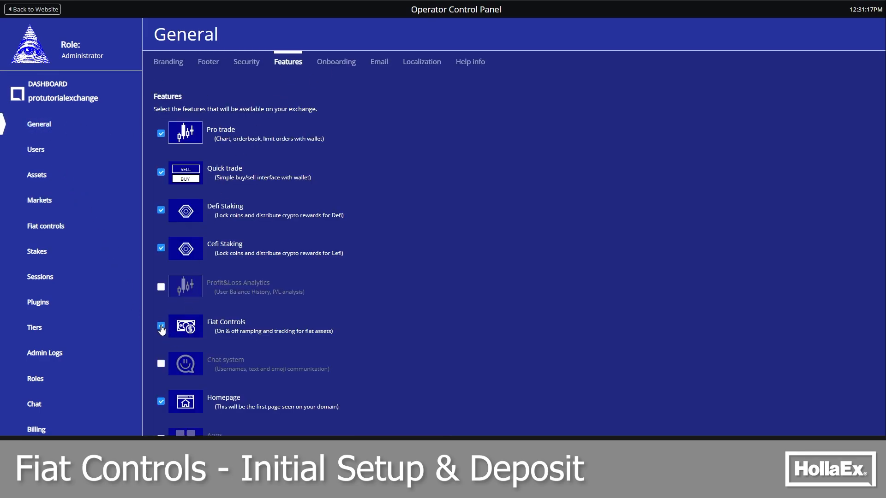
Add the British Pound (GBP) to the exchange as a fiat asset, searching for it with "gbp", and confirm it
click(49, 176)
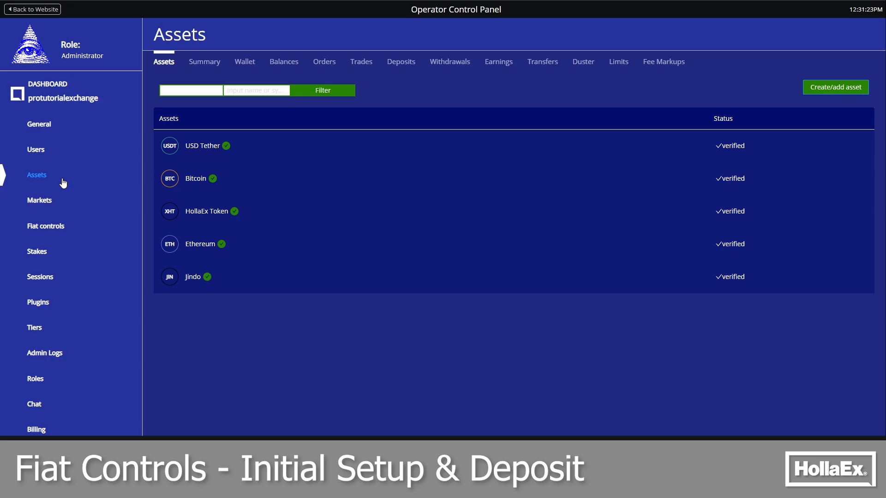
click(836, 89)
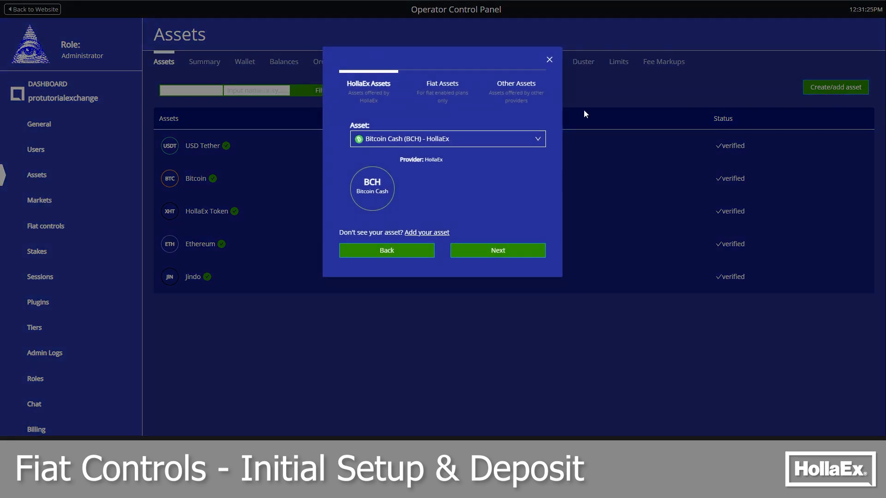
click(442, 87)
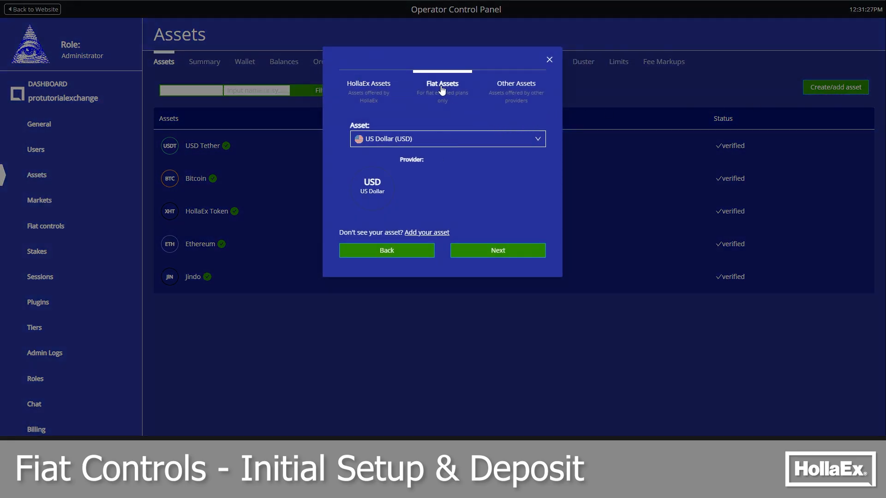
click(439, 135)
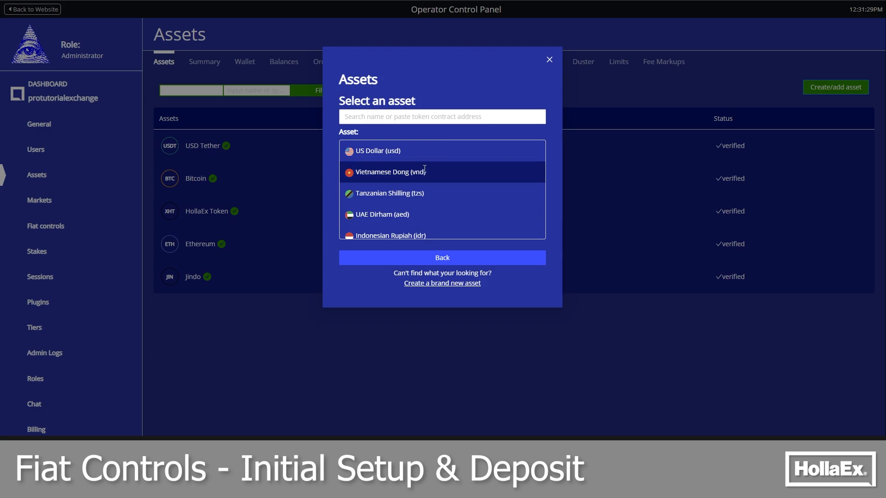
click(415, 117)
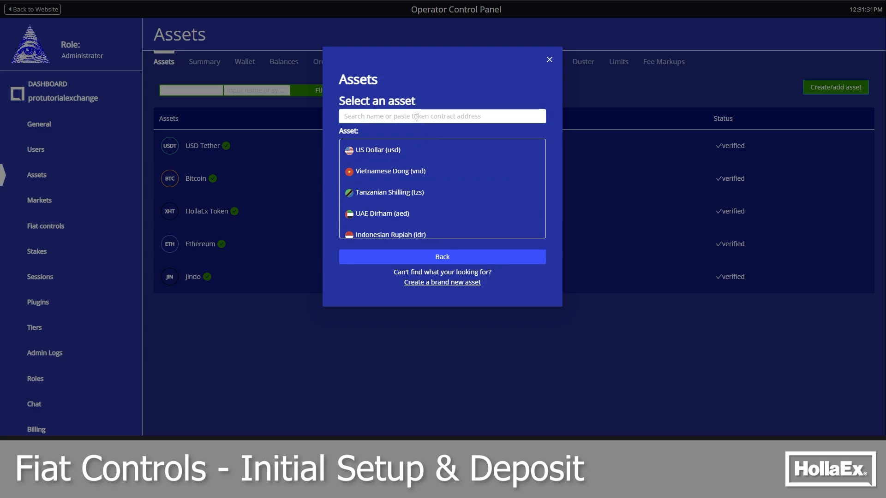
text(gbp)
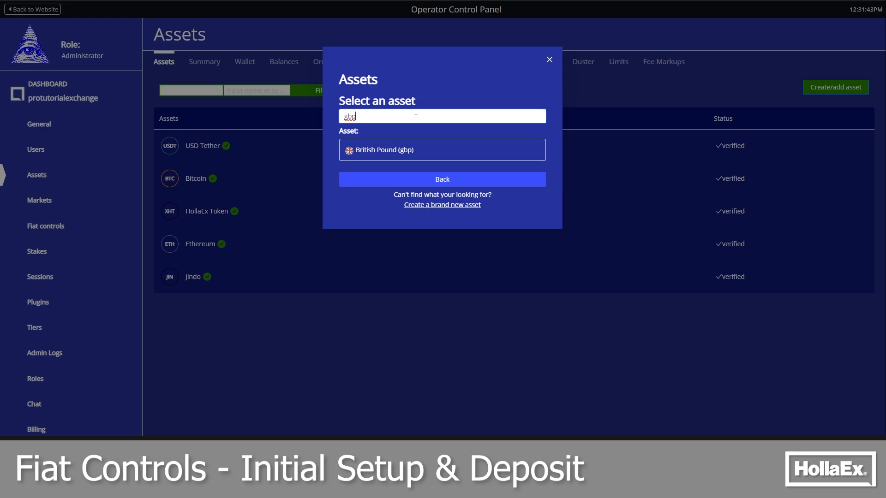
click(415, 150)
click(508, 253)
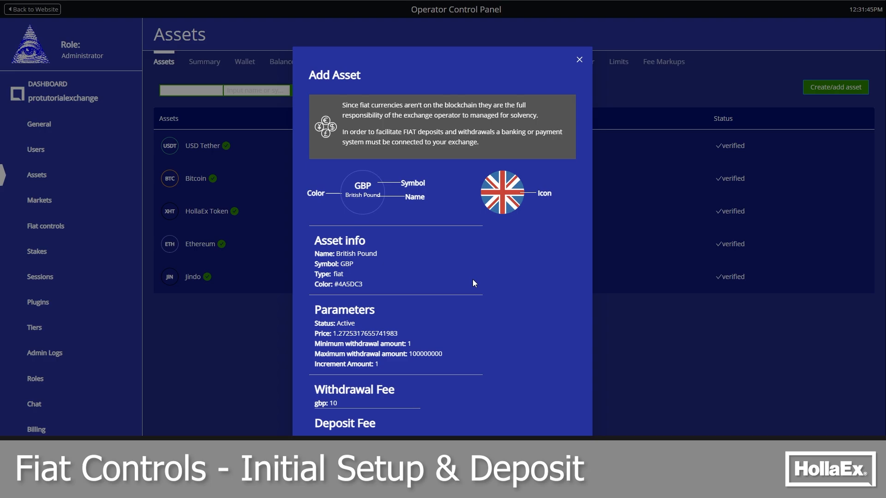
scroll(473, 279, down, 1)
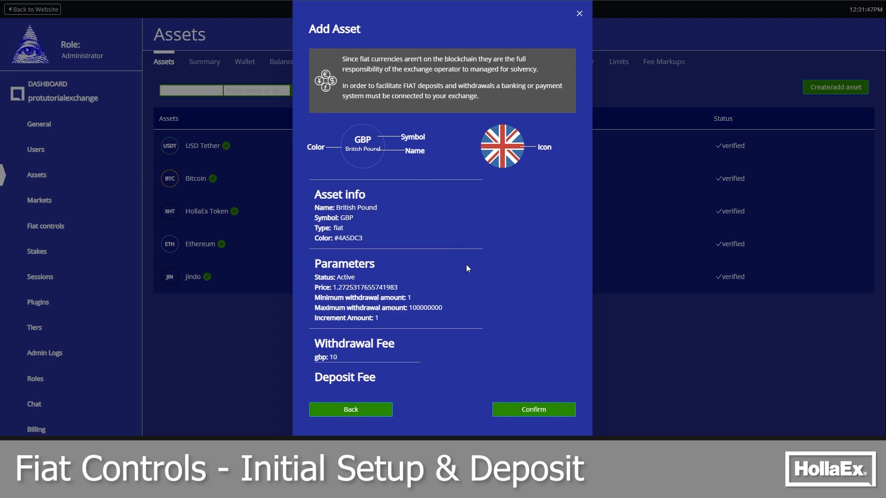
click(542, 411)
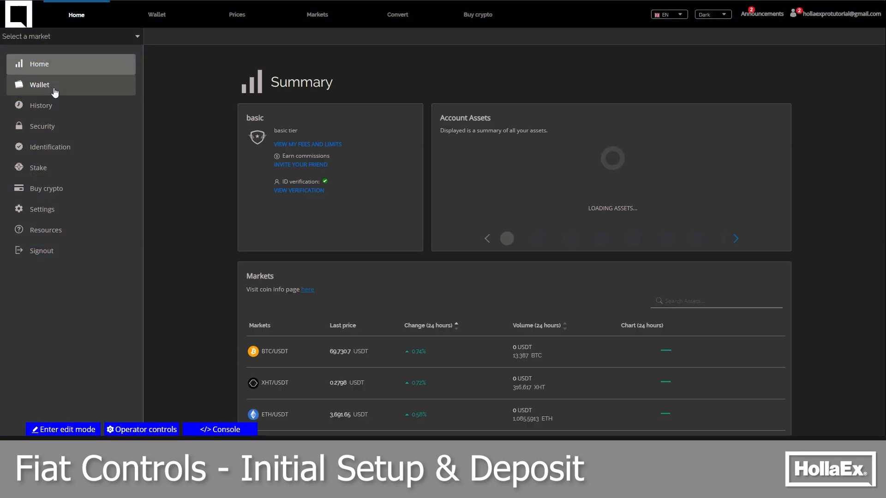
View the British Pound deposit page from the user wallet on the exchange website
click(57, 93)
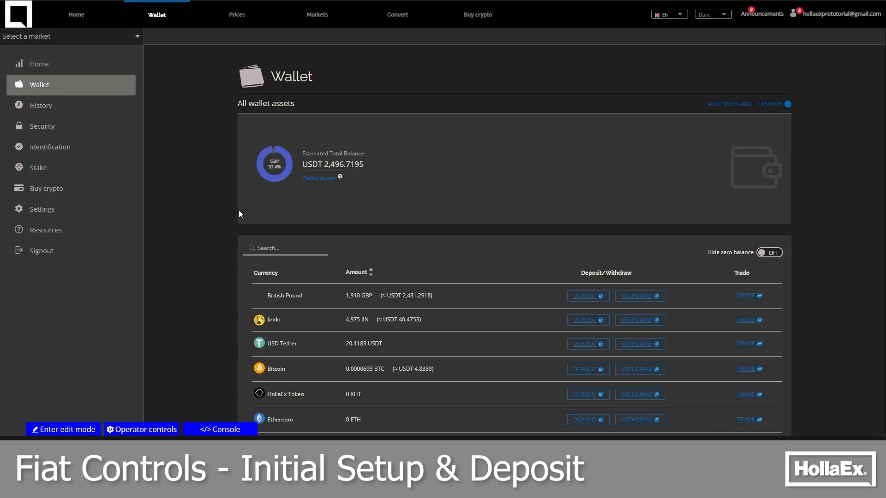
scroll(239, 210, down, 2)
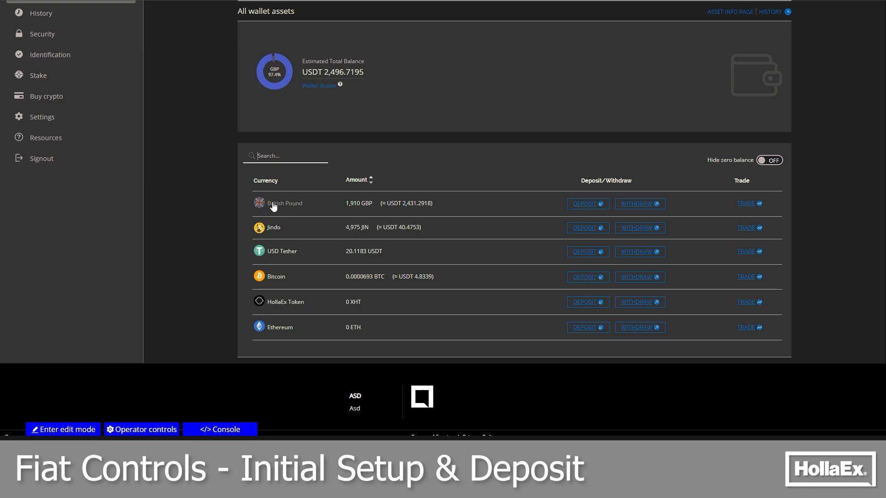
click(590, 205)
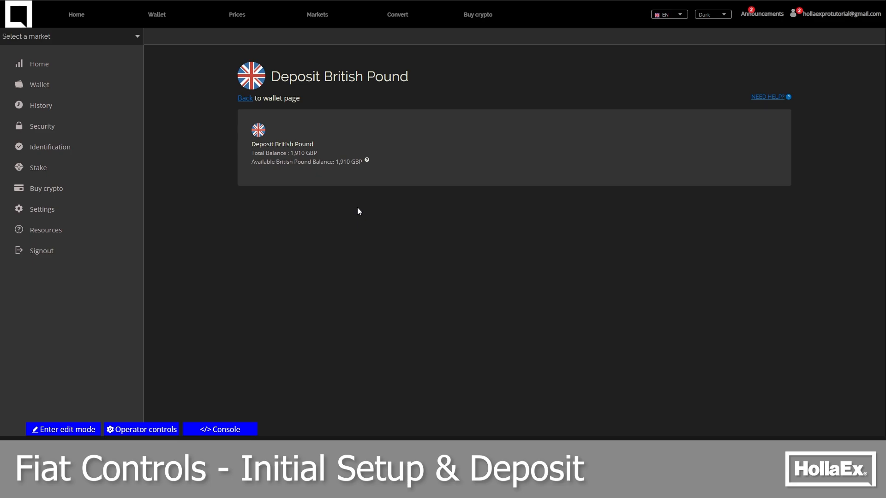
Return to the operator controls and create a new user payment account of type Bank under Fiat controls
click(146, 429)
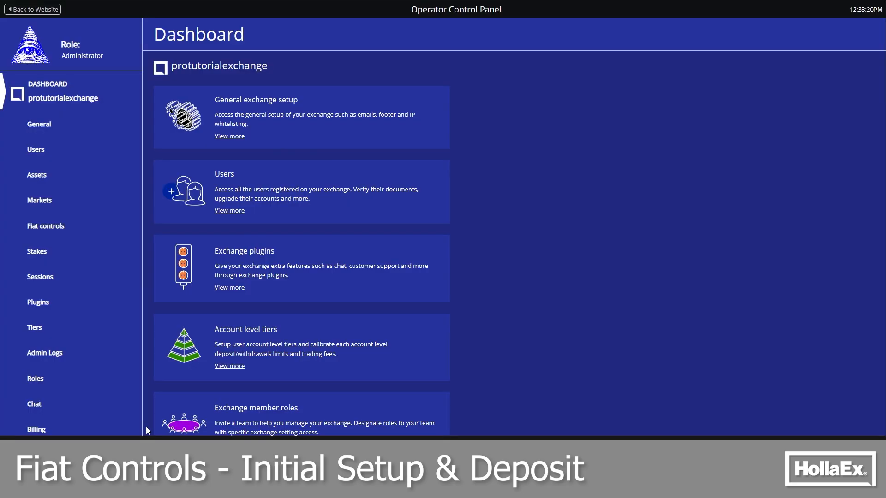
click(53, 226)
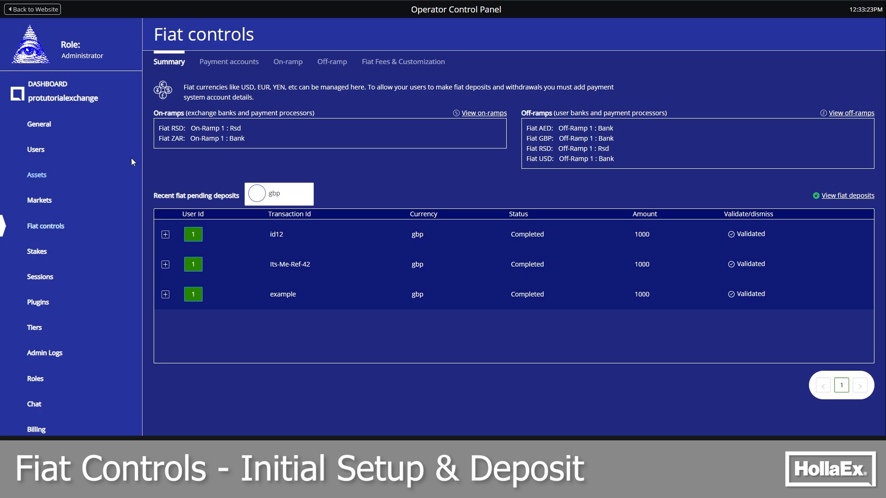
click(242, 67)
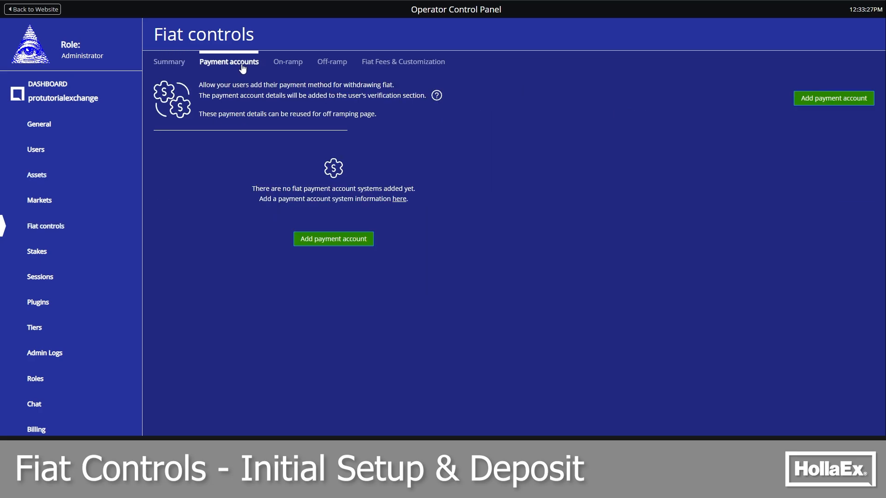
click(345, 238)
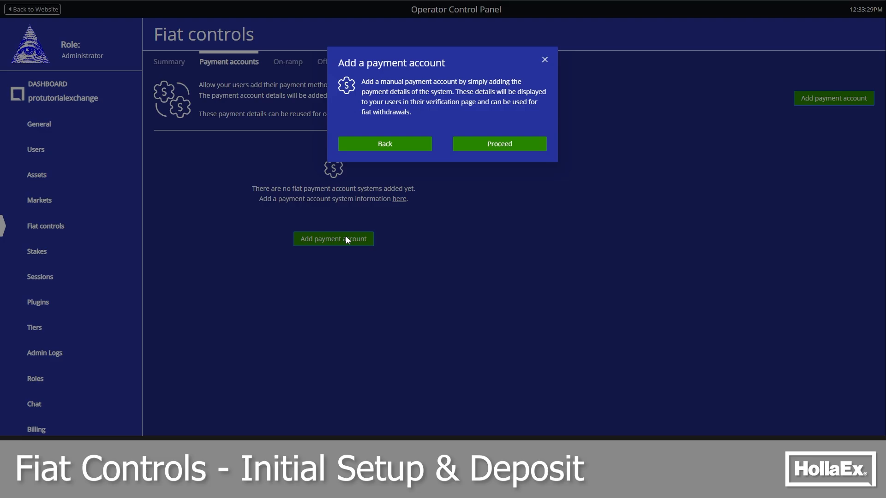
click(512, 145)
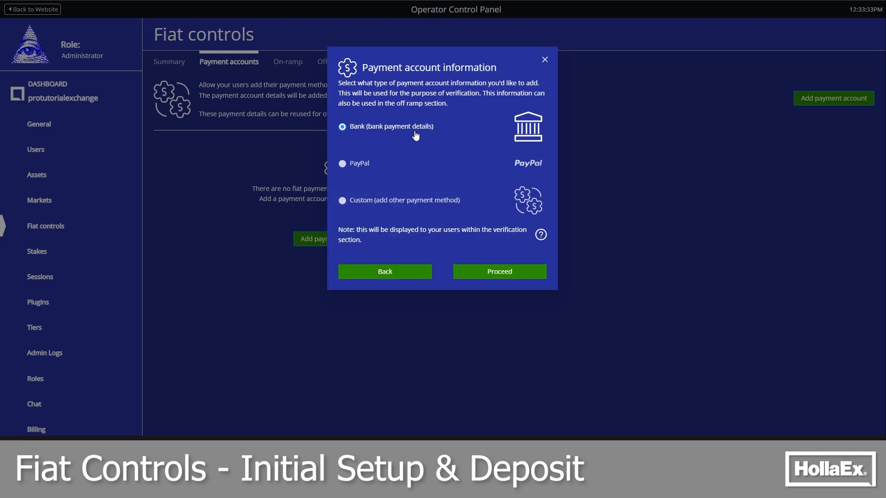
click(518, 277)
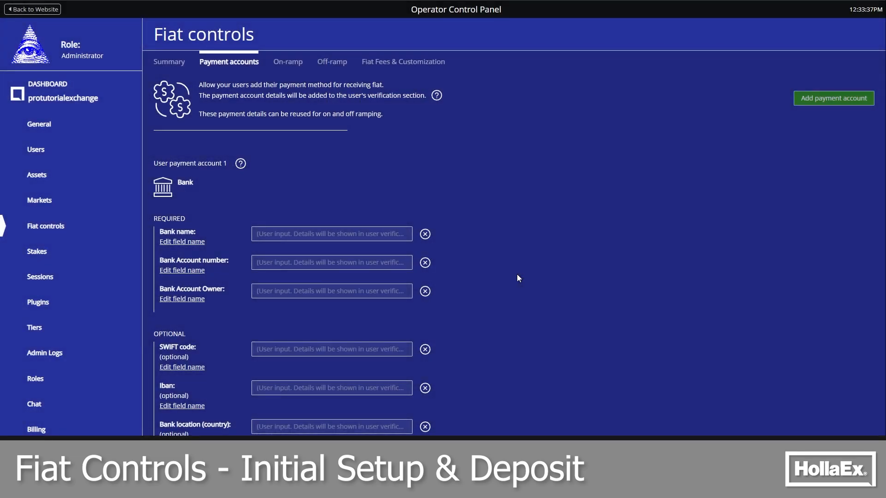
Inspect the edit settings of the required Bank name detail in the bank payment account
scroll(517, 278, down, 2)
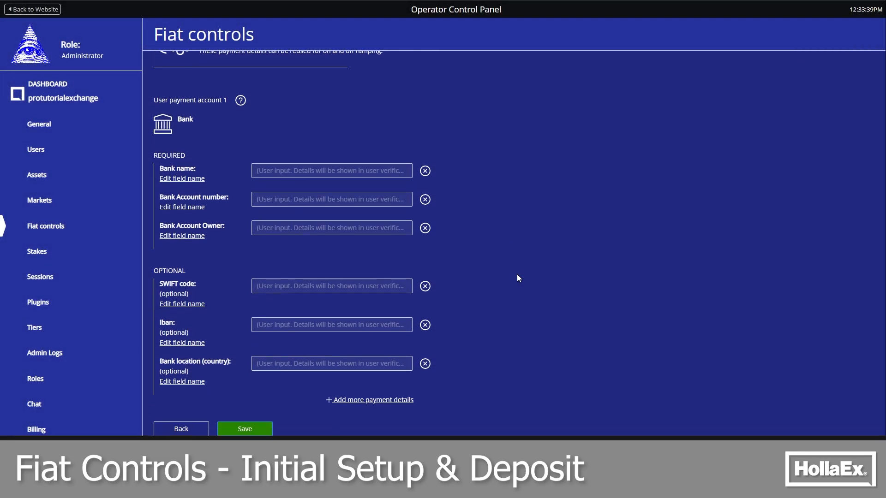
click(184, 179)
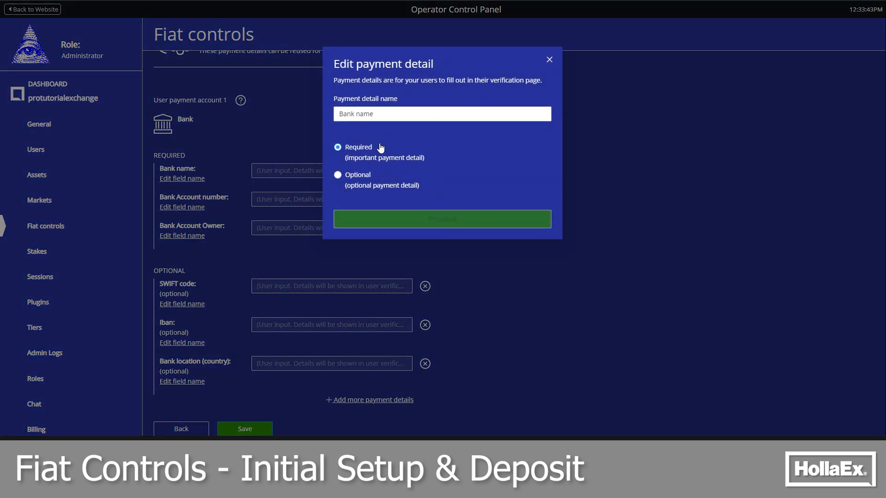
click(548, 60)
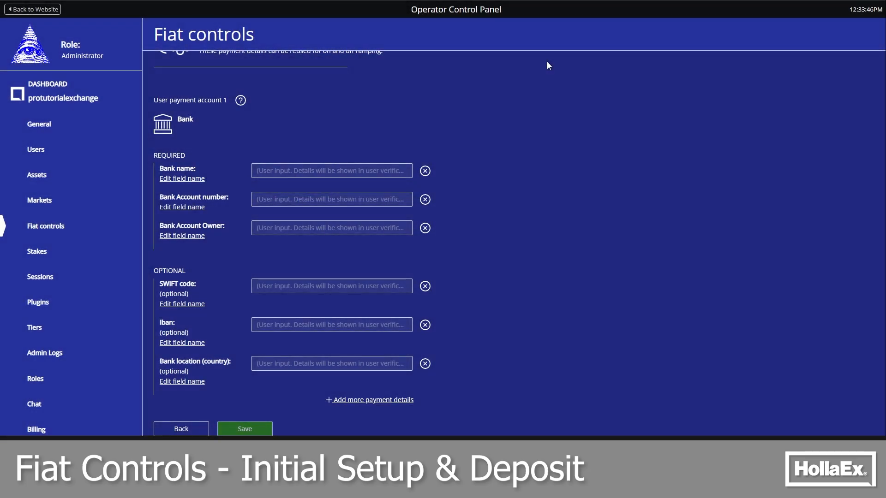
Add a required payment detail named "Sort Code" to the bank payment account
click(383, 400)
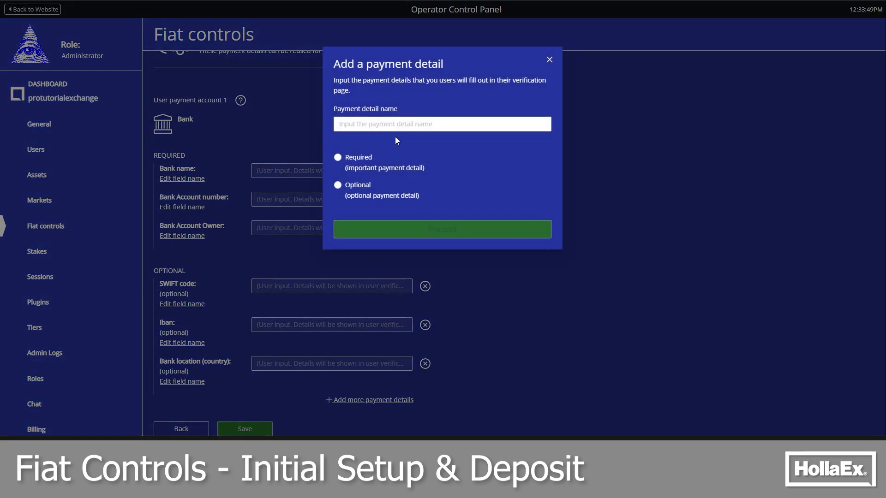
click(391, 124)
text(SD)
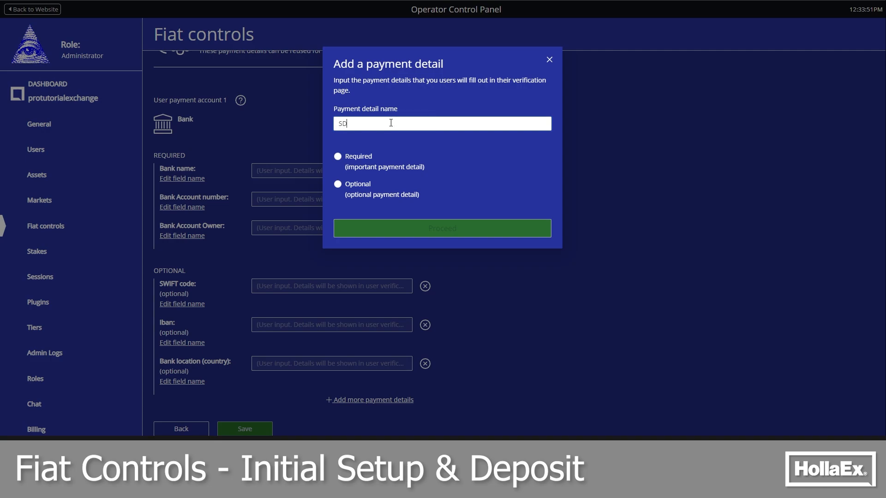
text(ort)
key(BackSpace)
key(BackSpace)
text(ort C)
text(a)
text(de)
click(359, 158)
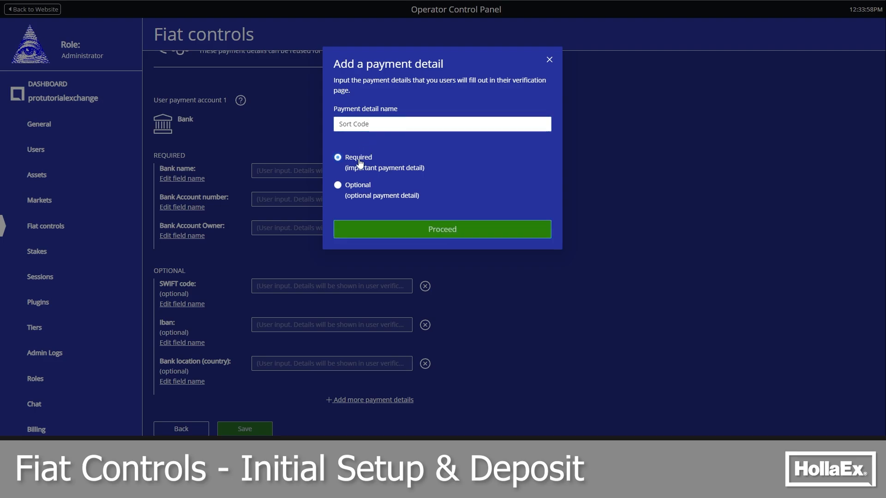
click(449, 230)
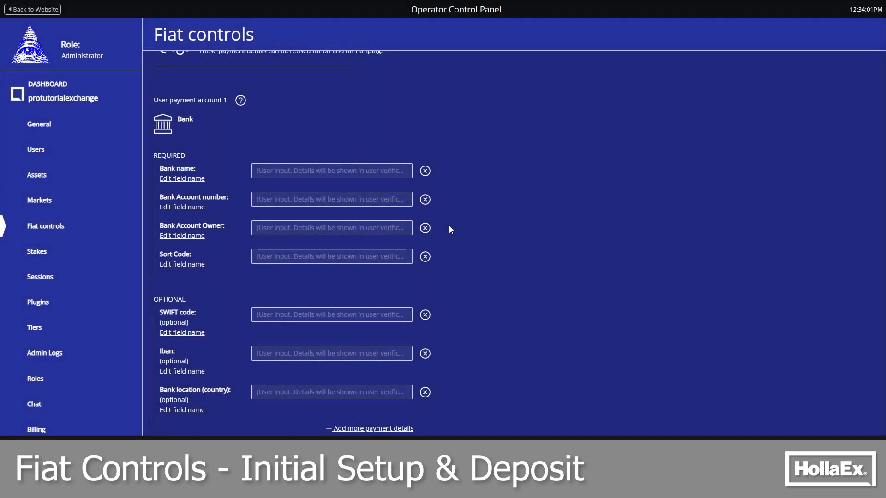
Save and publish the bank payment account with its required and optional details
scroll(458, 234, down, 1)
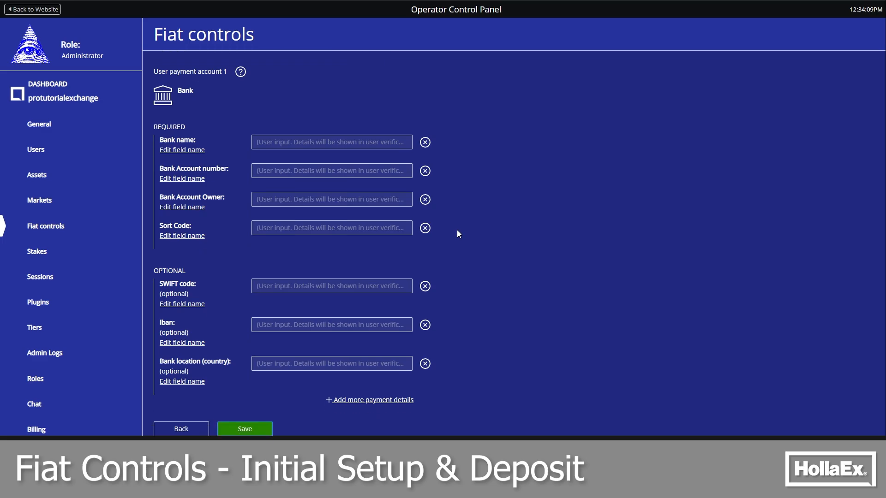
click(264, 431)
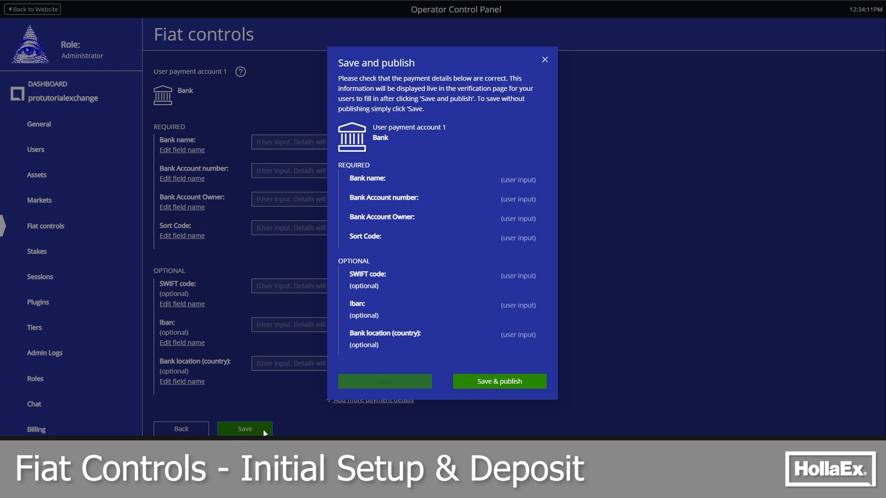
click(516, 386)
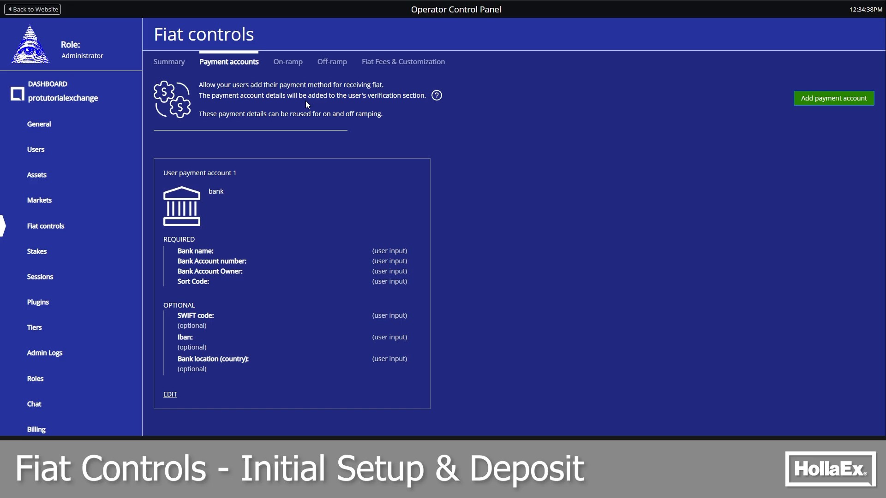
Add an on-ramp for the British Pound using the premade "User payment account 1: bank"
click(285, 63)
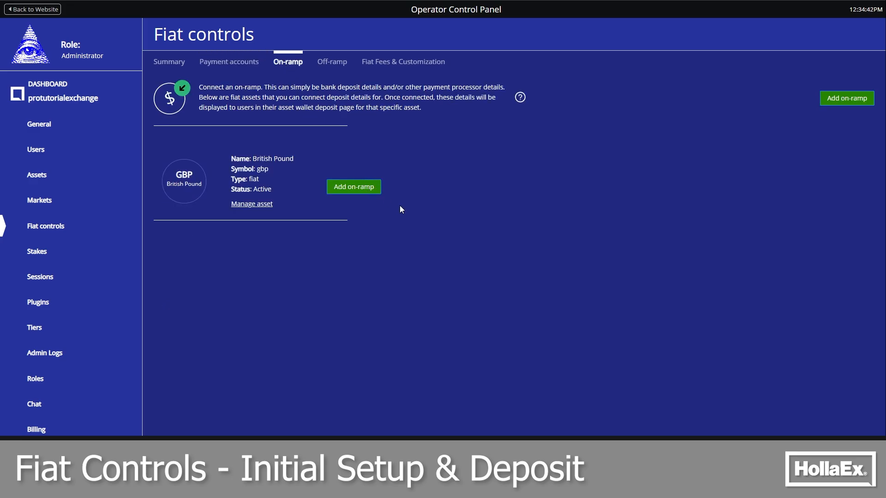
click(376, 189)
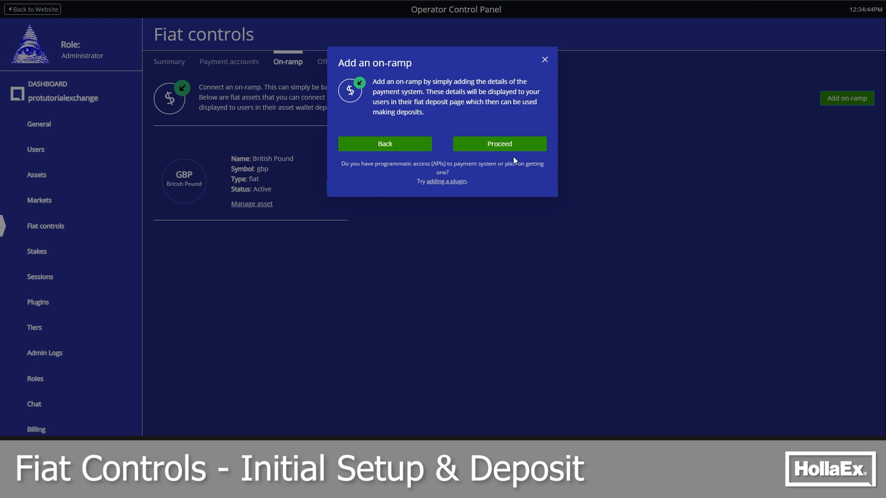
click(532, 148)
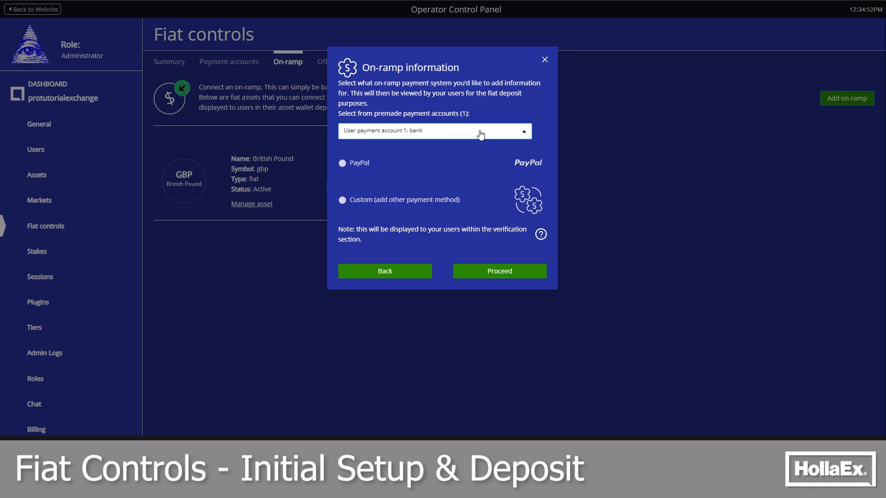
click(508, 272)
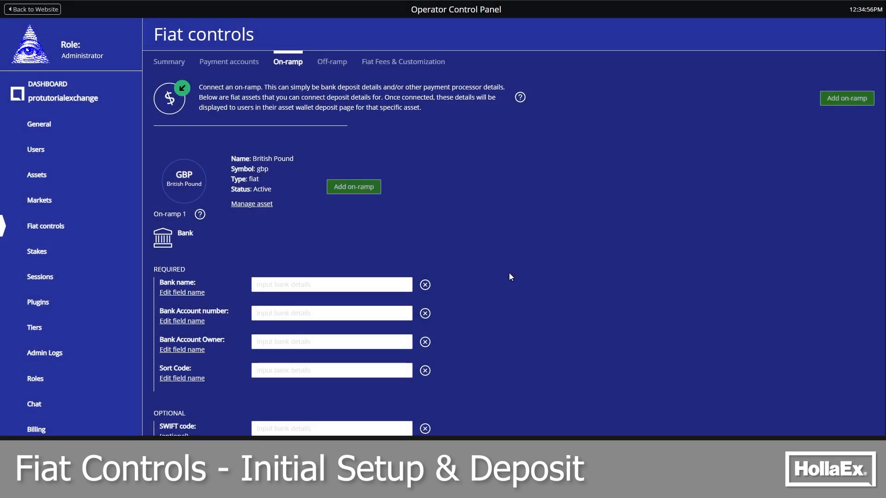
Fill in the bank on-ramp with PsuedoBank, the account details, Example Swift, Example IBAN and UK, and save and publish it
scroll(378, 224, down, 2)
click(342, 191)
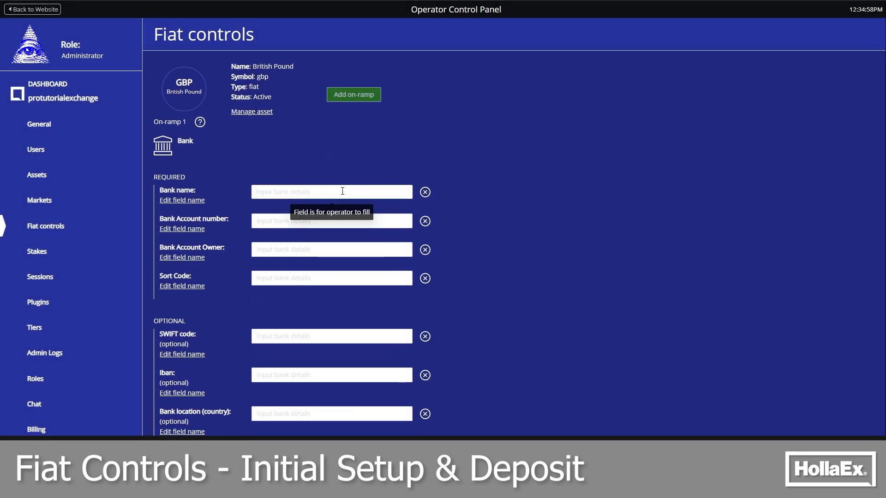
click(349, 166)
click(338, 190)
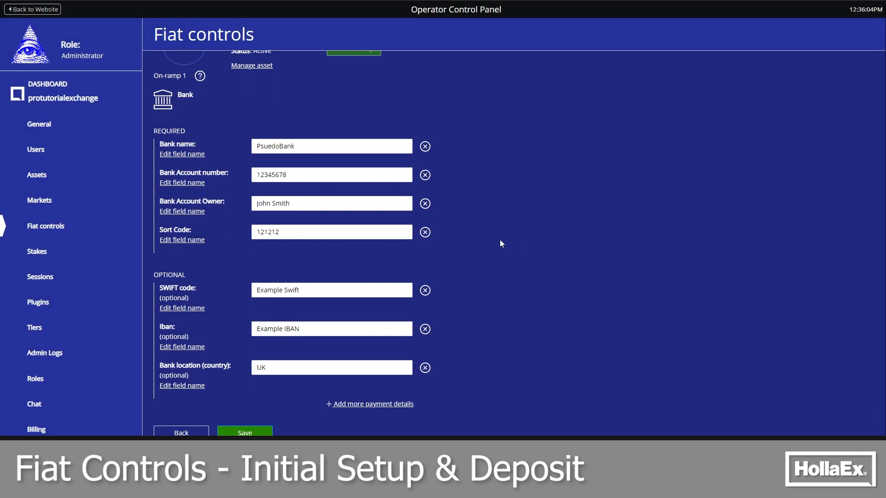
click(245, 432)
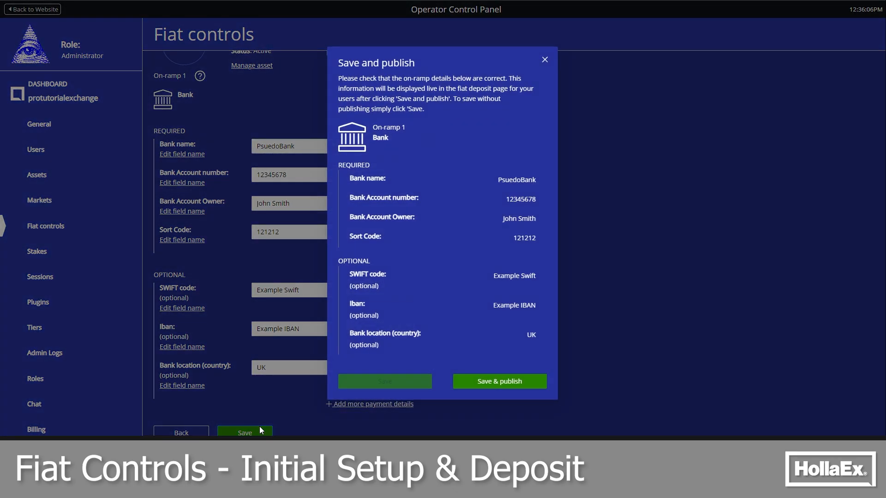
click(507, 388)
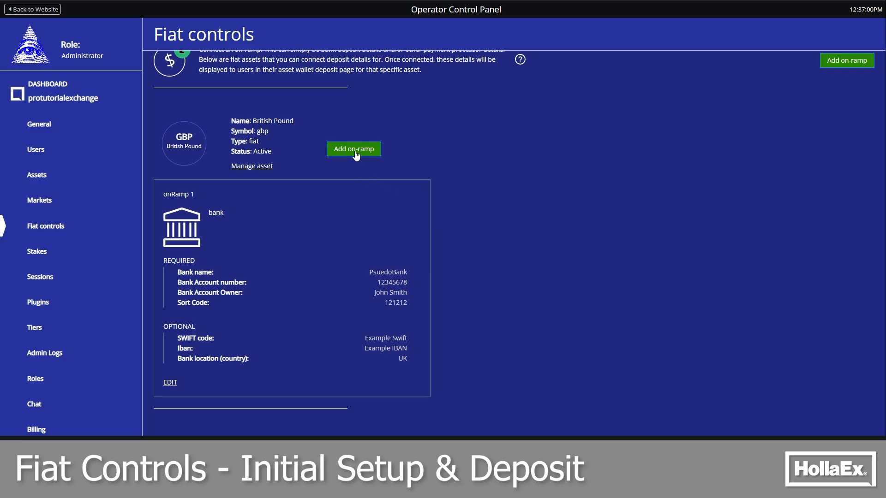
Add a second on-ramp for the British Pound using PayPal as the payment system
click(356, 154)
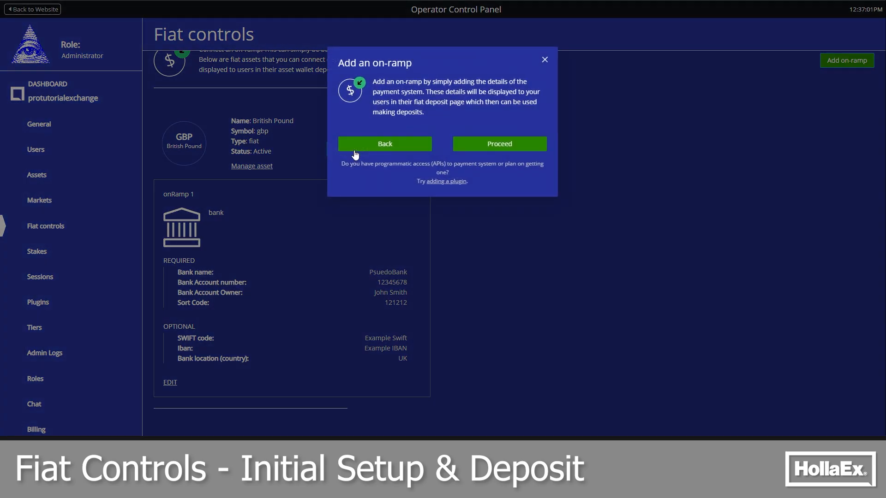
click(505, 155)
click(358, 128)
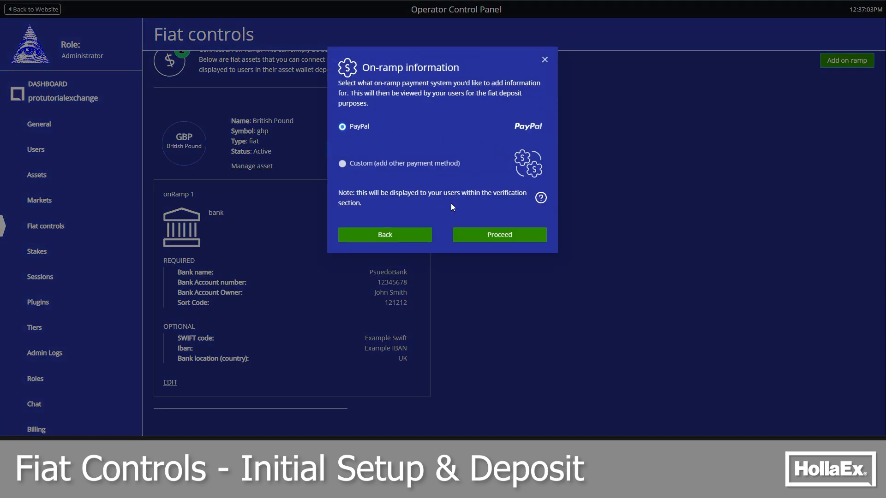
click(508, 236)
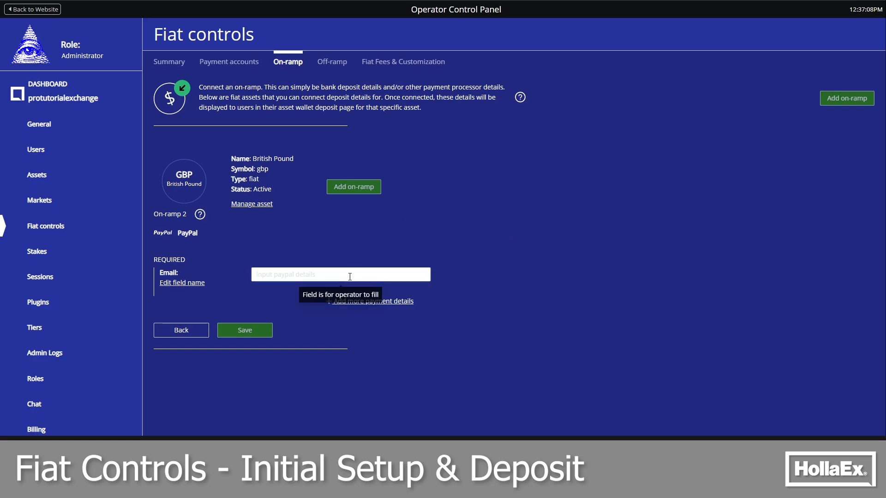
Save and publish the PayPal on-ramp with the operator's email, and view the list of saved payment accounts
key(ctrl+v)
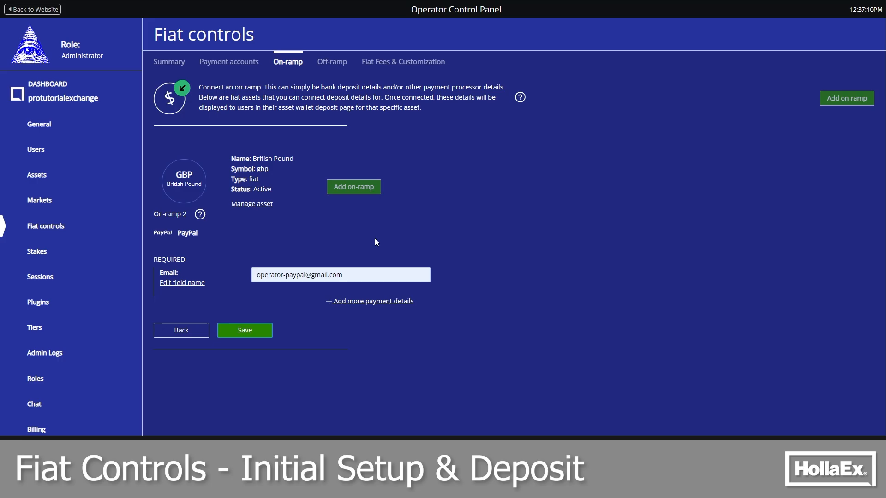
click(253, 329)
click(510, 205)
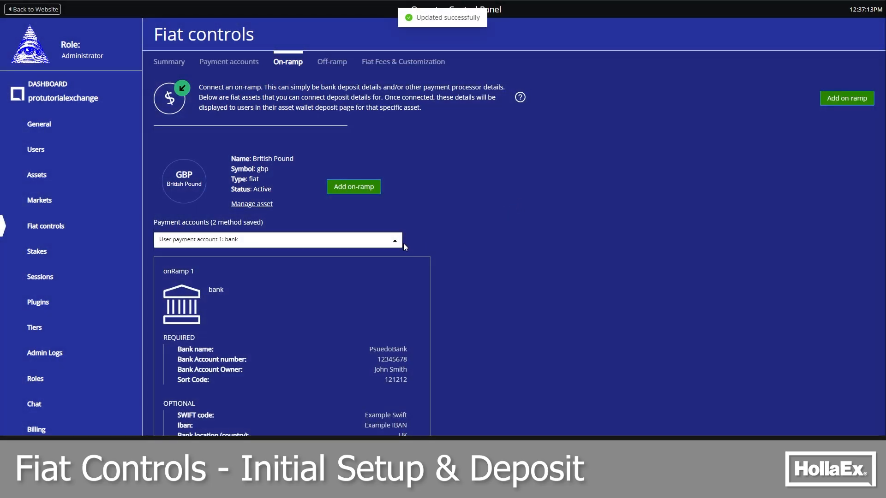
click(400, 241)
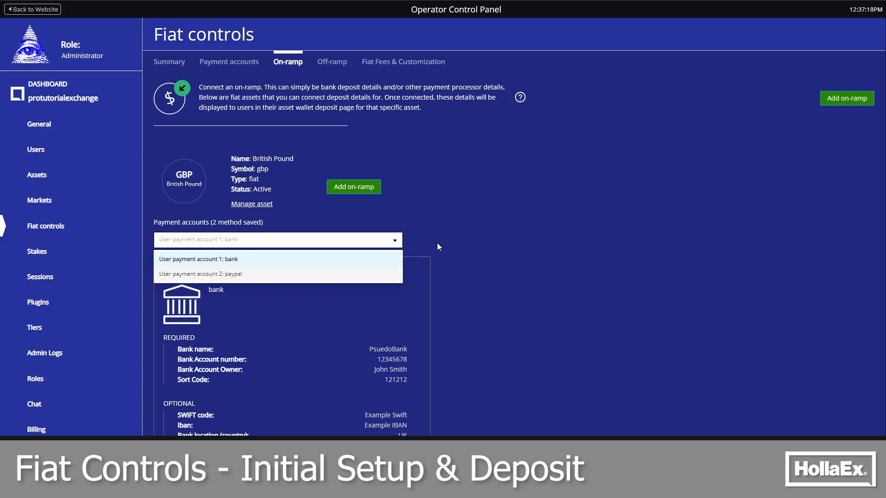
click(380, 241)
Return to the exchange website and open the British Pound deposit page from the refreshed wallet
click(46, 9)
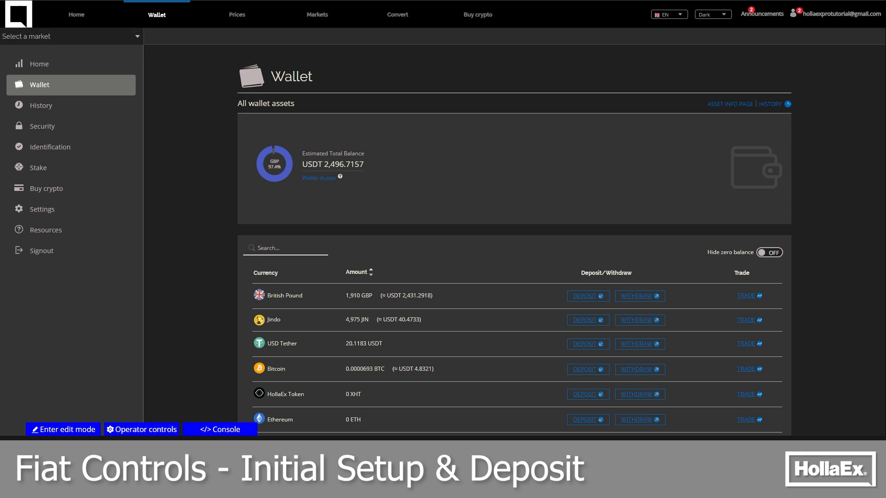
key(F5)
click(588, 296)
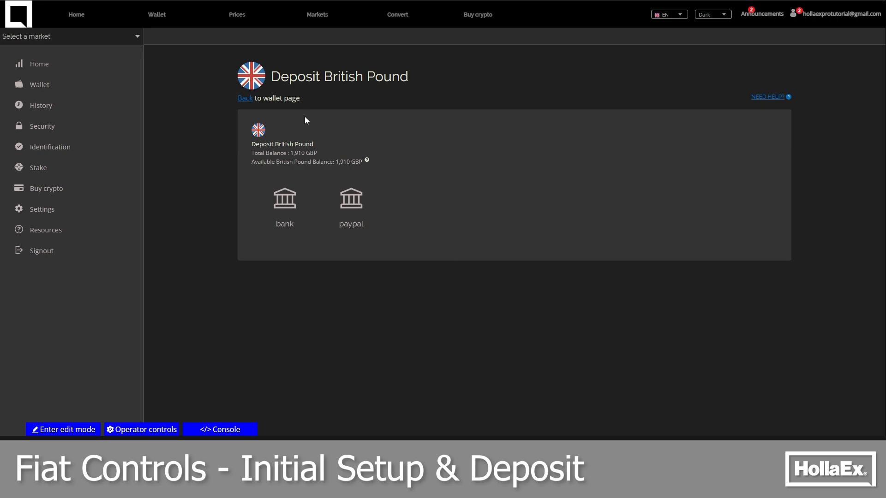
drag(409, 78, 269, 78)
click(393, 90)
Choose bank as the deposit method, select PsuedoBank and review its bank details
click(294, 199)
scroll(575, 317, down, 1)
click(561, 329)
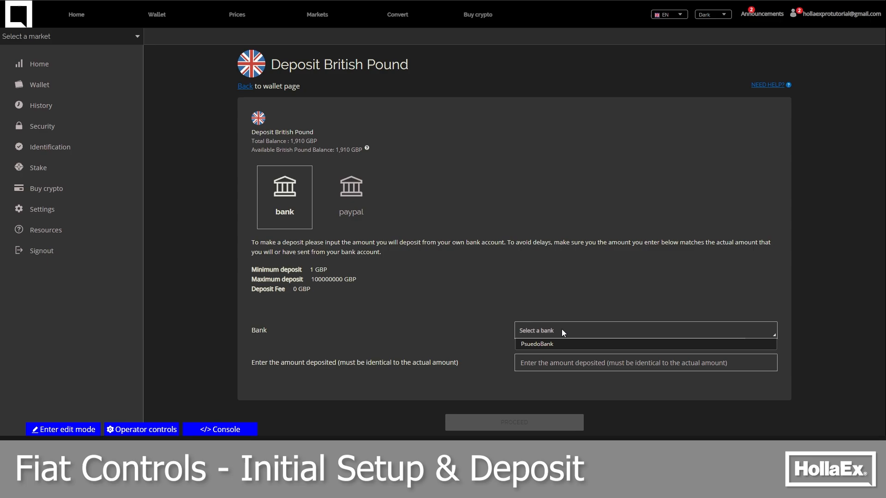
click(548, 344)
drag(581, 393, 547, 341)
click(486, 338)
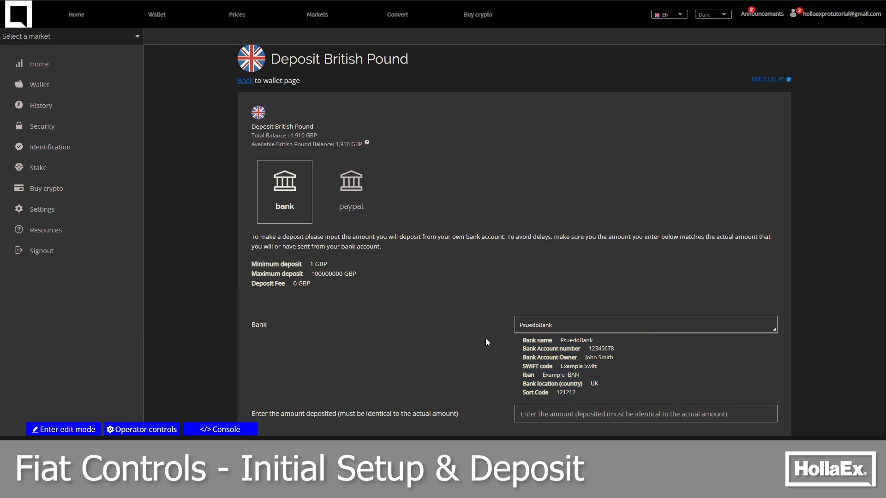
Examine the PayPal deposit method and the email provided for it
click(351, 185)
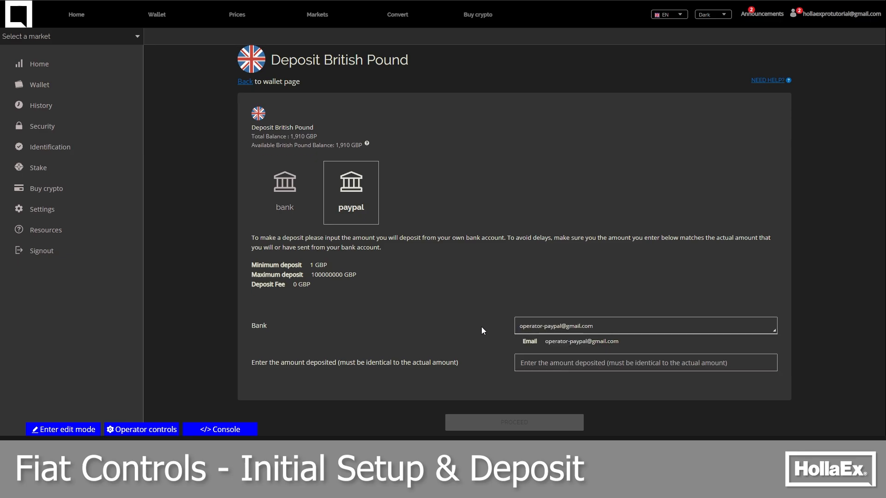
drag(606, 346, 550, 344)
click(550, 344)
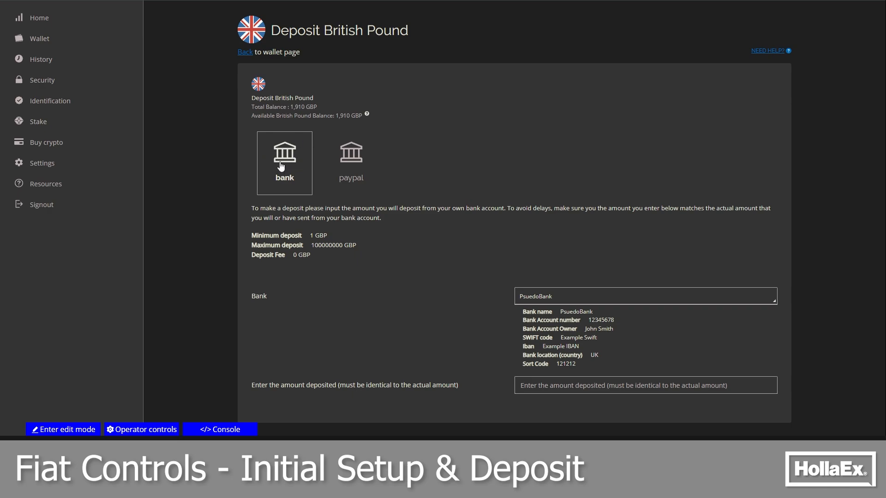
Enter 1000 as the amount deposited by bank through PsuedoBank and proceed with the deposit
click(610, 388)
text(1000)
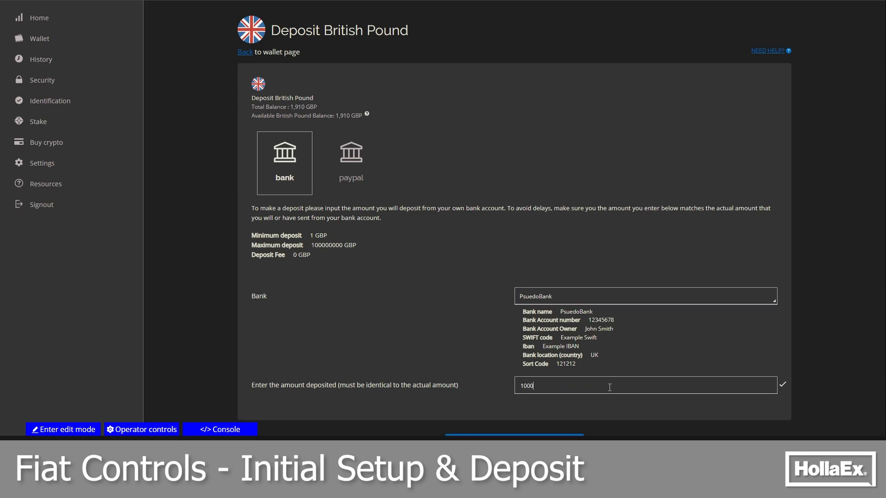
scroll(604, 370, down, 1)
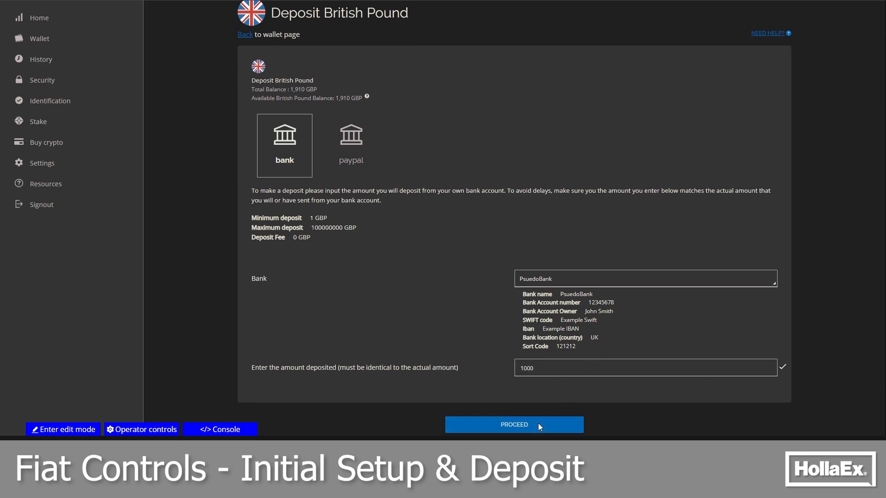
click(519, 424)
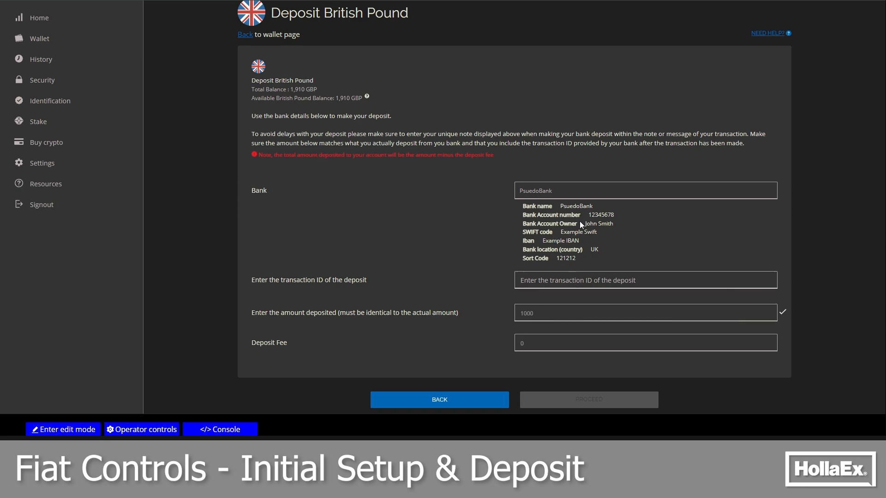
Enter ReferenceId as the deposit's transaction ID, and confirm and finish the deposit request
drag(615, 215, 560, 232)
click(607, 240)
text(Reference)
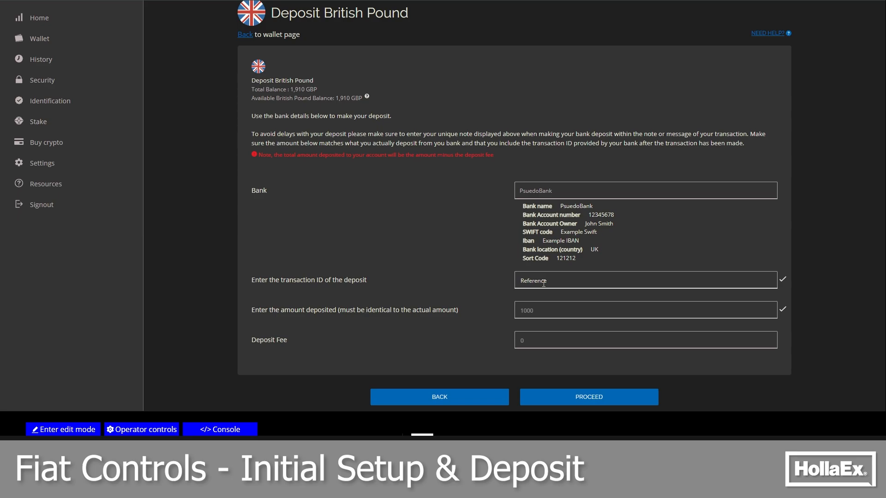
text(Id)
click(590, 395)
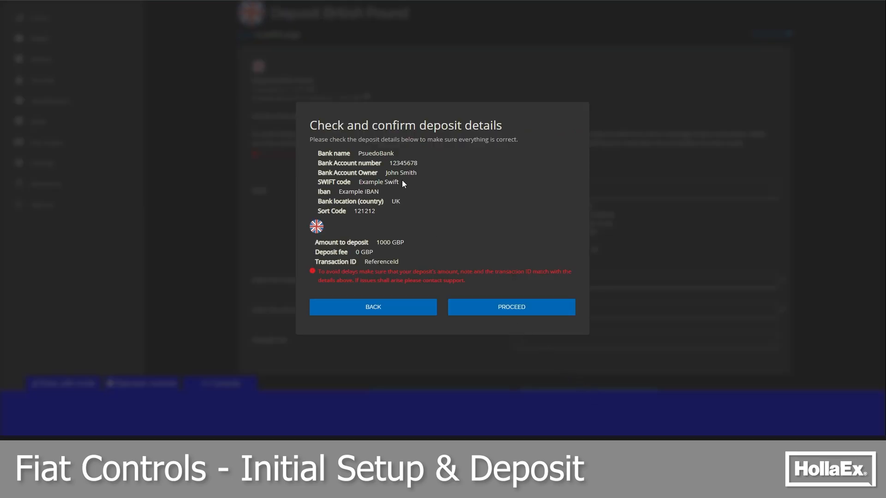
click(515, 310)
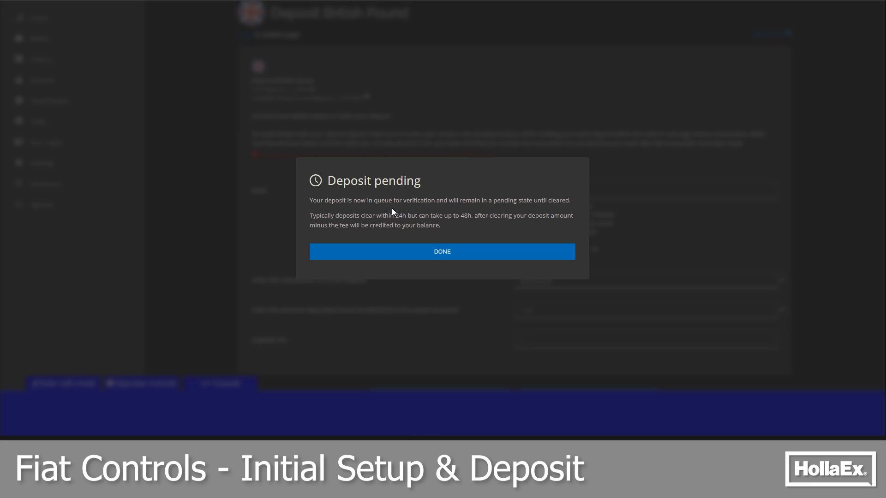
drag(395, 216, 471, 216)
click(471, 216)
click(444, 251)
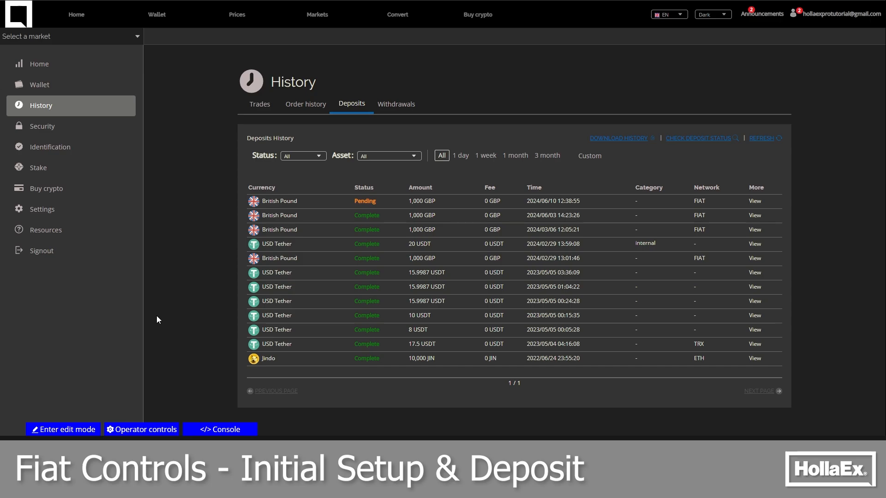
Validate the ReferenceId GBP deposit in the operator's fiat controls and check its status after reloading the summary
click(155, 429)
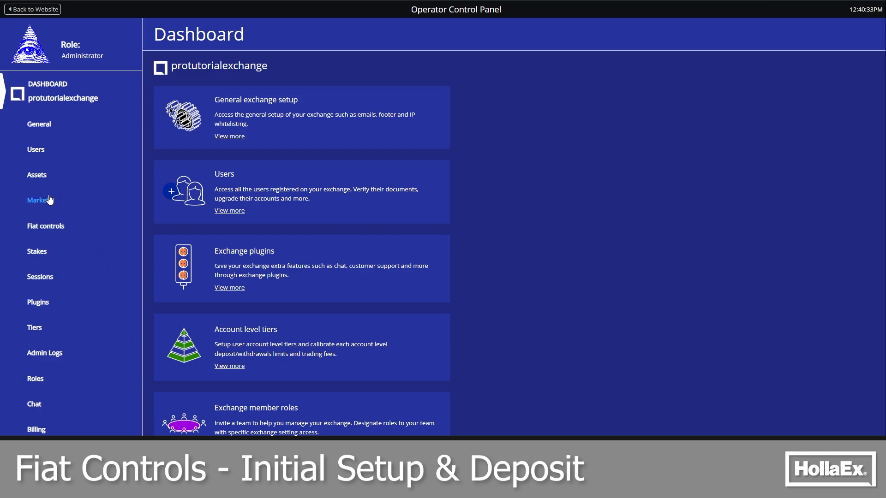
click(45, 226)
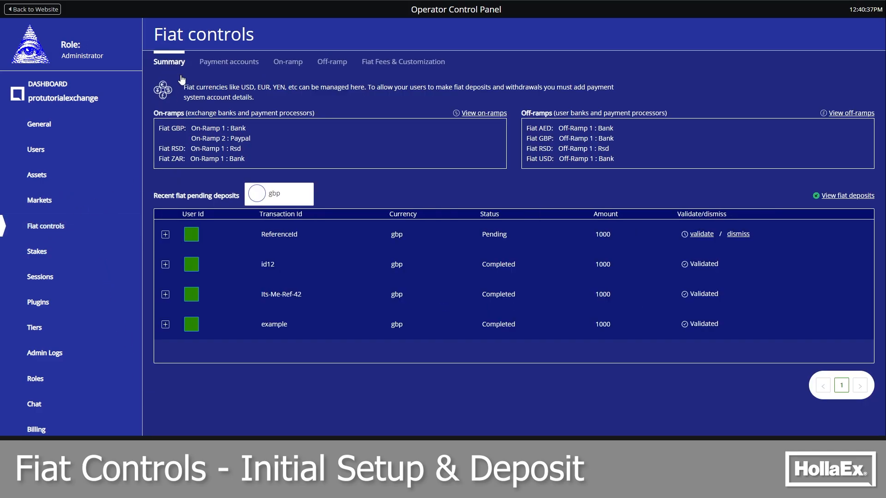
drag(511, 231, 483, 234)
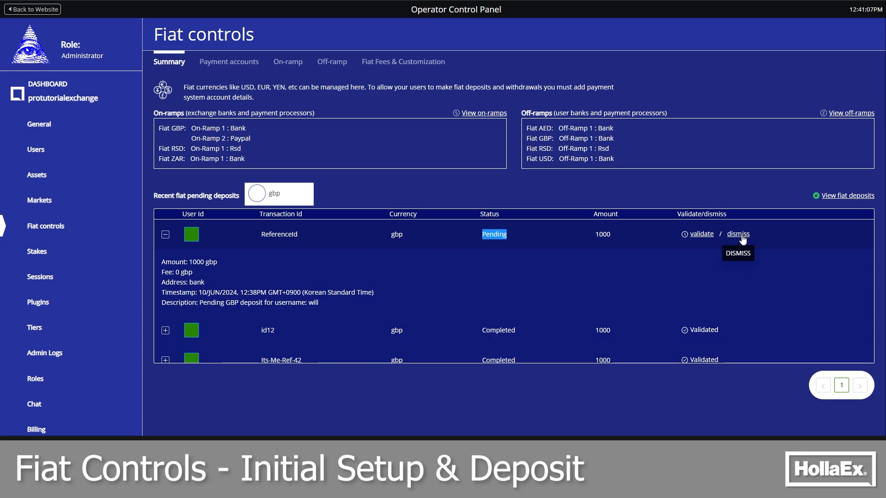
click(701, 234)
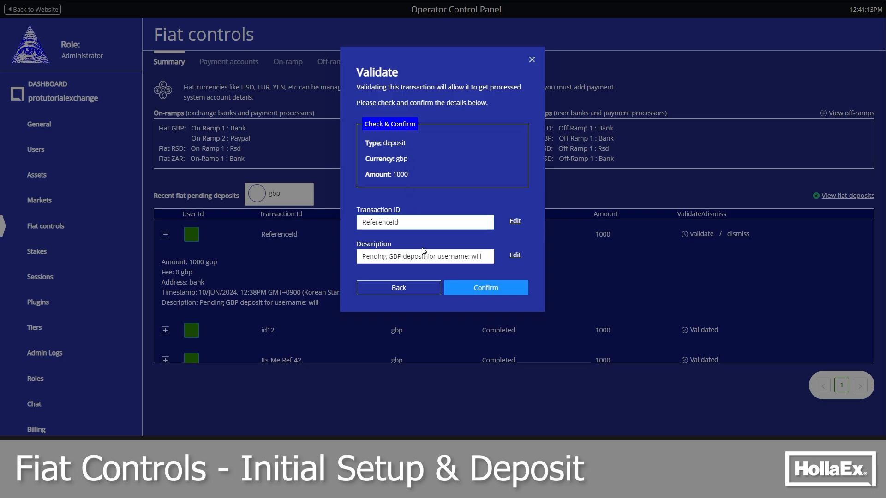
click(491, 290)
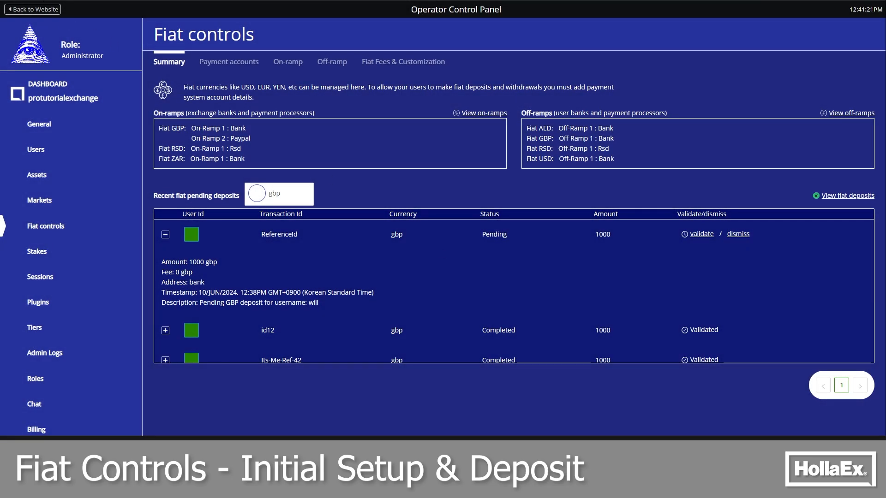
key(F5)
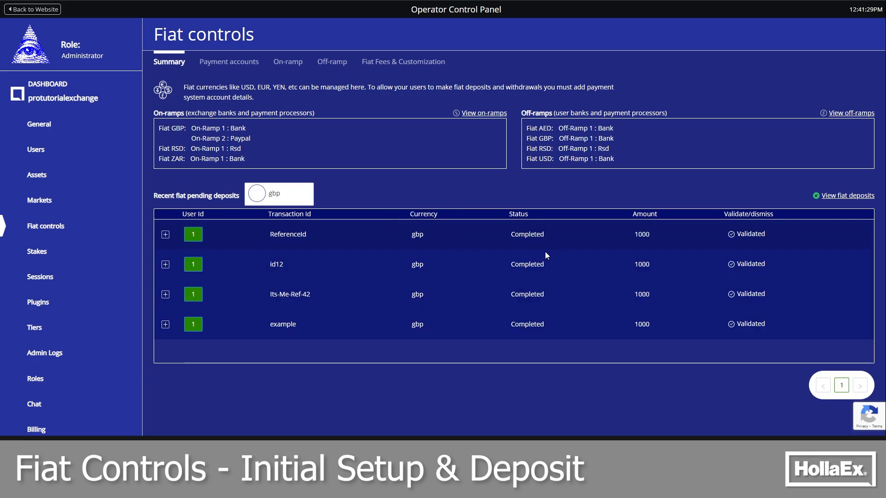
drag(544, 234, 510, 234)
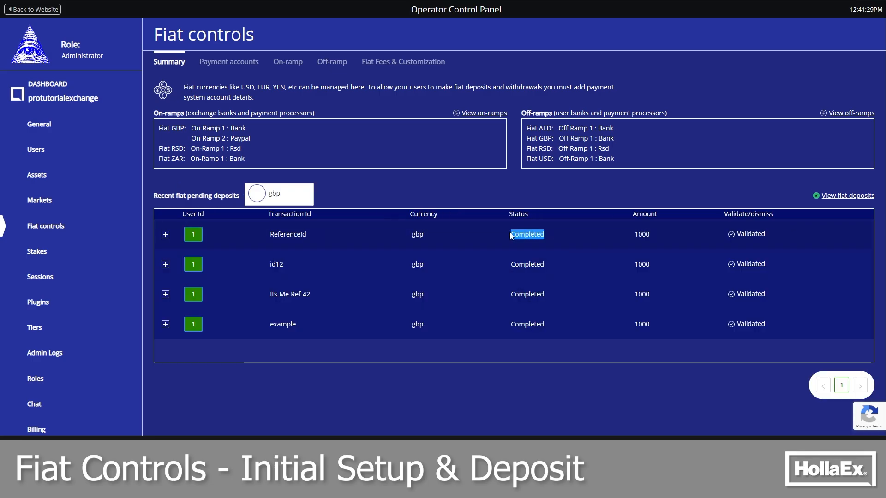
Return to the website's wallet and check the British Pound balance
click(40, 11)
click(38, 87)
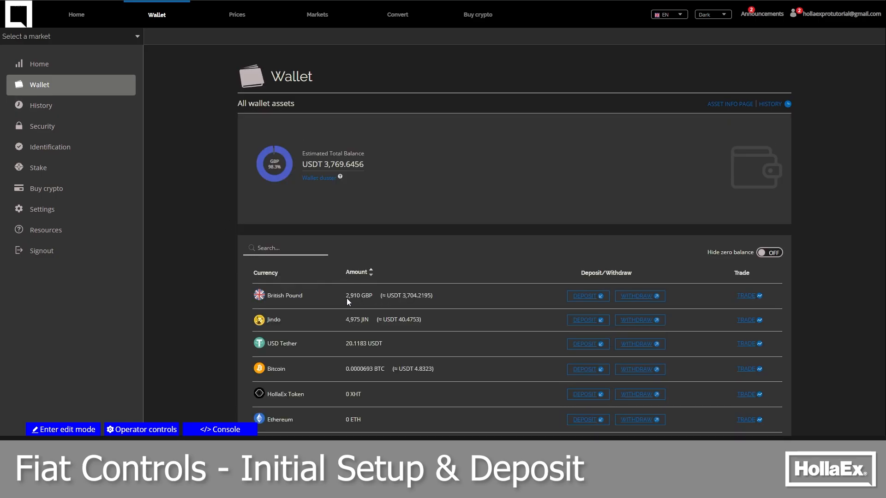
drag(347, 298, 373, 298)
Check the status of the latest British Pound deposit in the deposits history
click(77, 107)
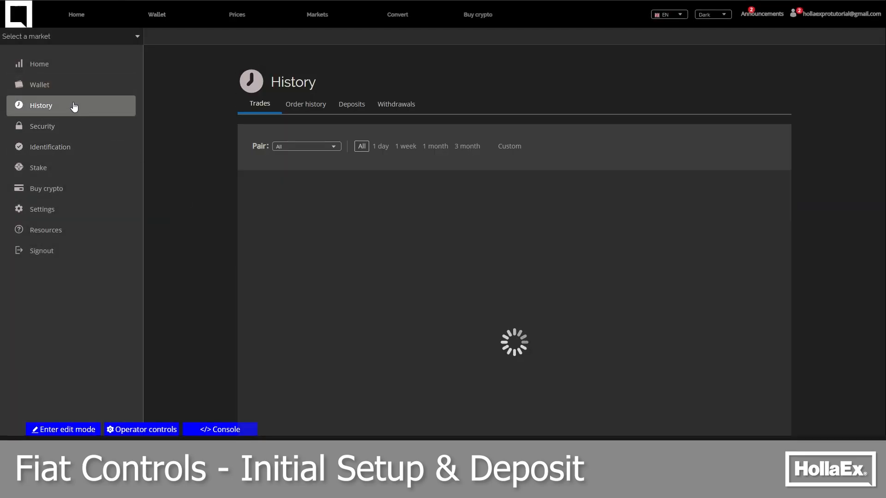
click(357, 108)
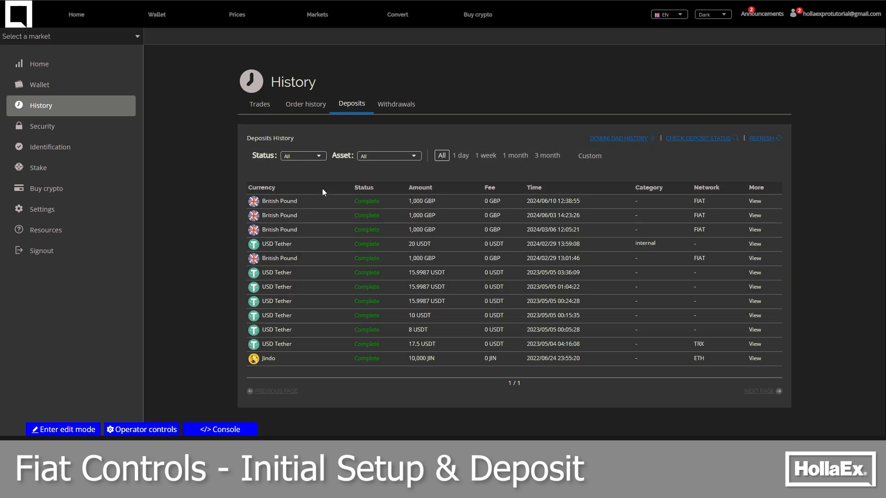
drag(351, 200, 591, 199)
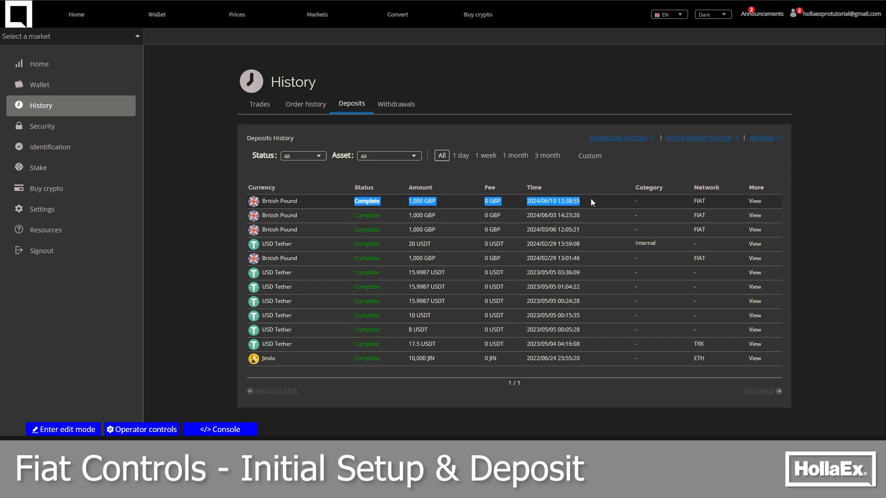
click(591, 199)
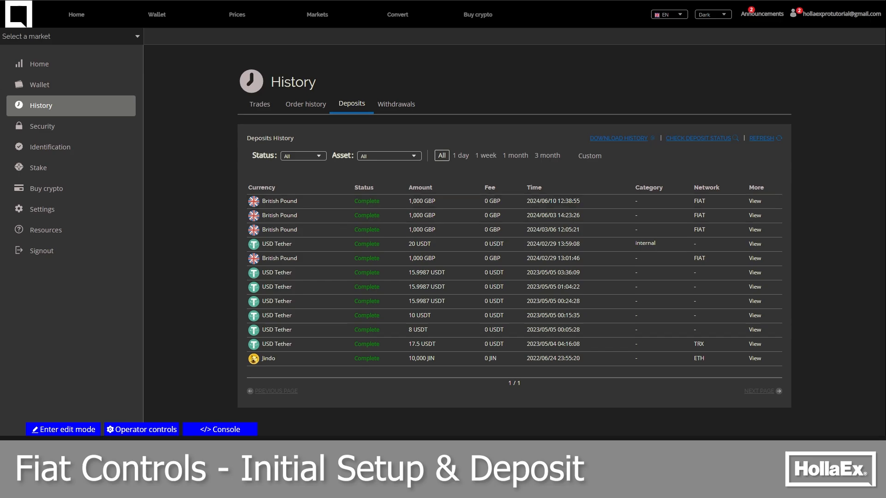